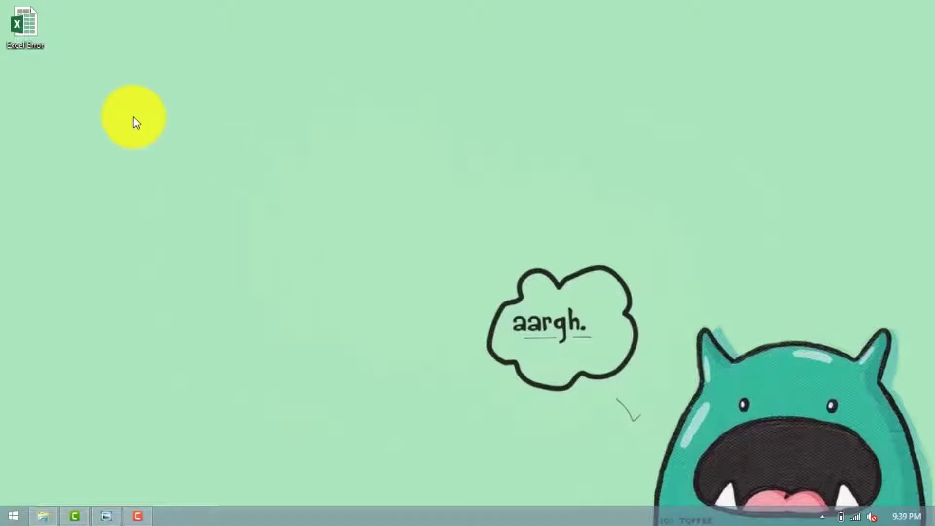
# - Open the properties of the Excel Error workbook on the desktop and view the program choices for opening .xlsx files
pyautogui.click(22, 33)
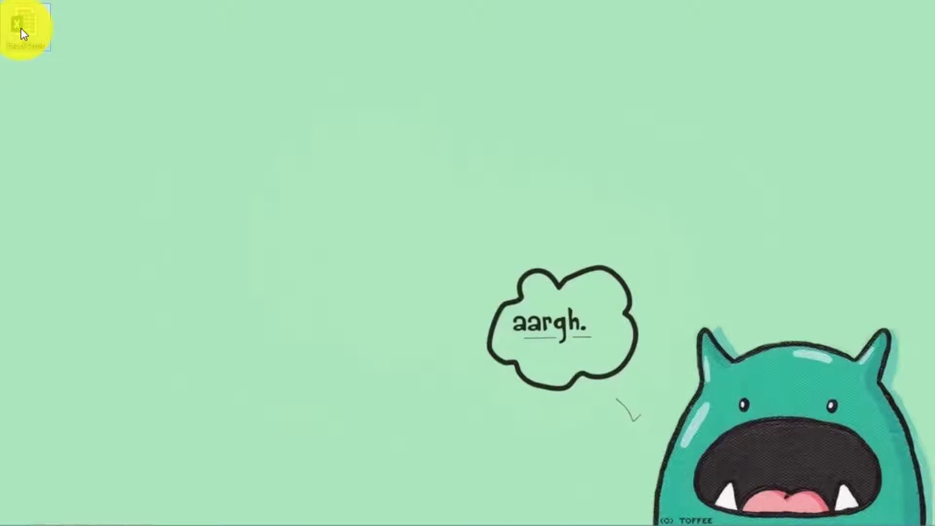
pyautogui.doubleClick(32, 38)
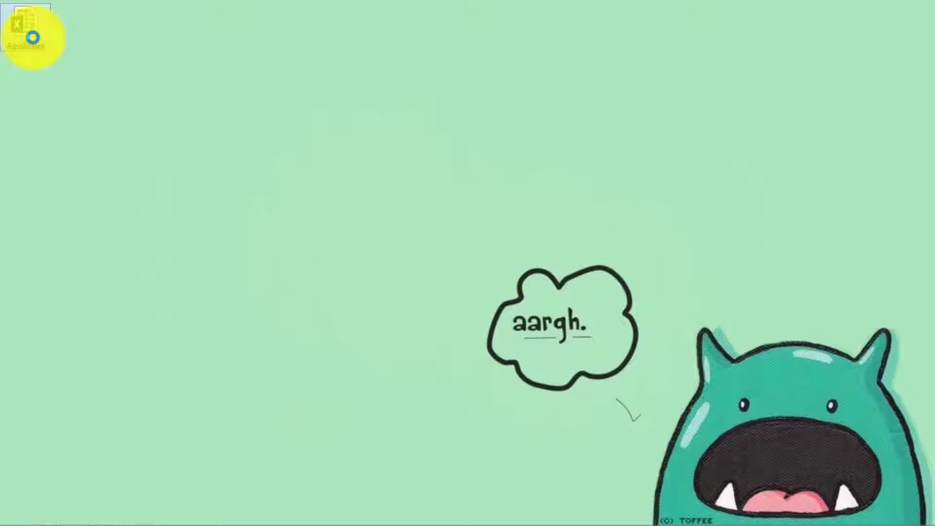
pyautogui.rightClick(33, 37)
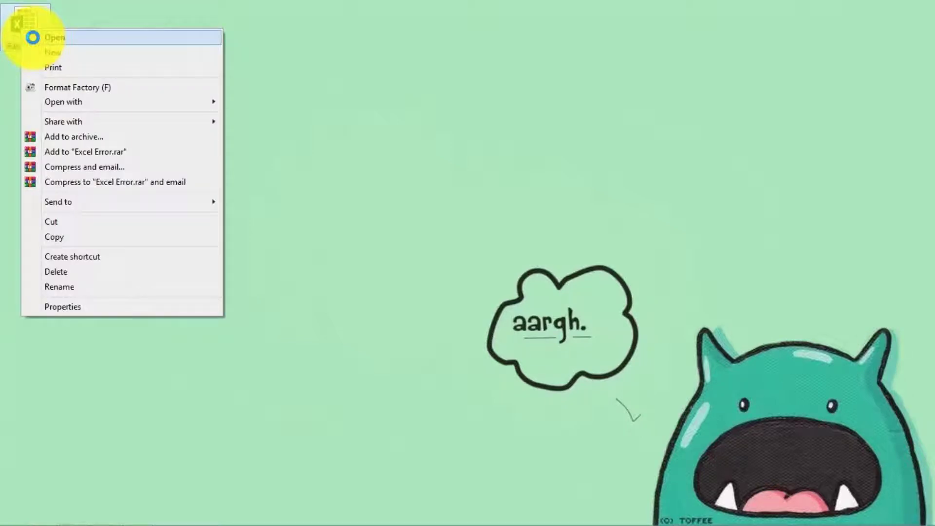
pyautogui.click(84, 306)
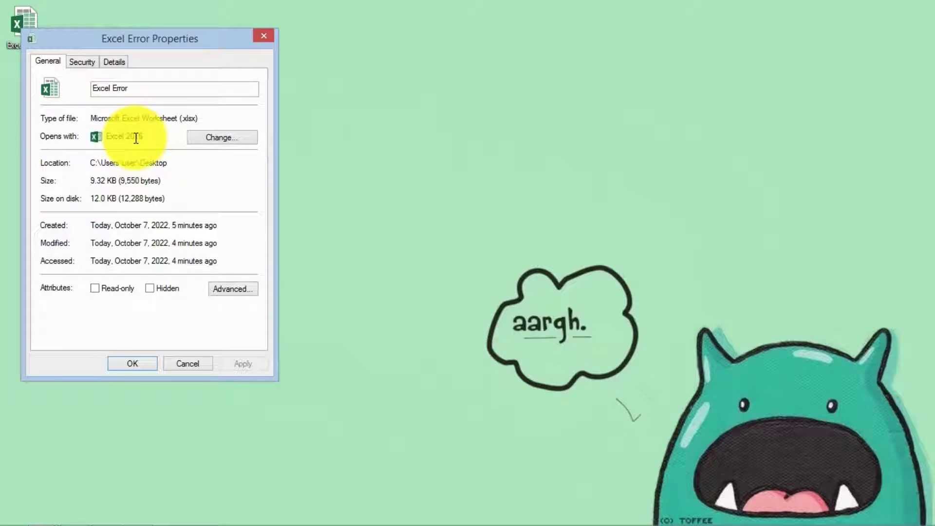
pyautogui.click(207, 138)
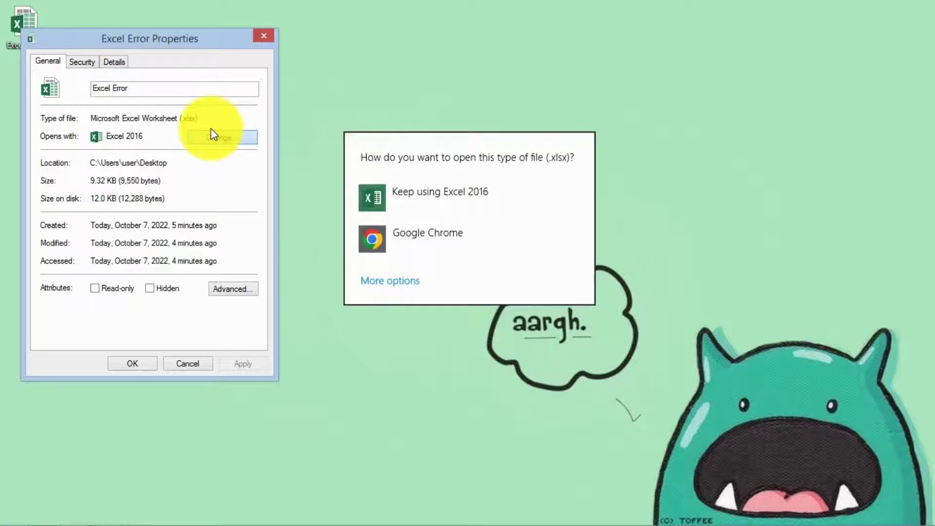
pyautogui.click(129, 209)
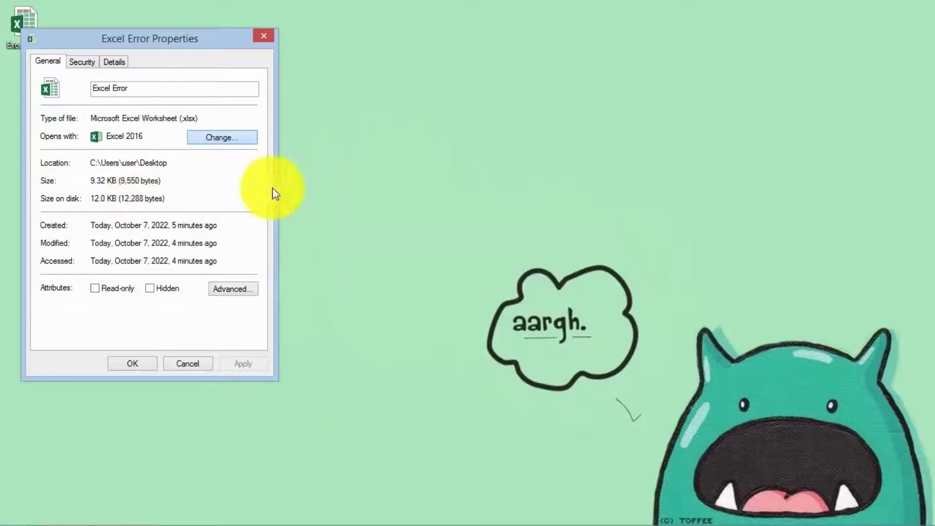
# - Find the Everyone group in the advanced search and add it to the file's security permissions
pyautogui.click(82, 63)
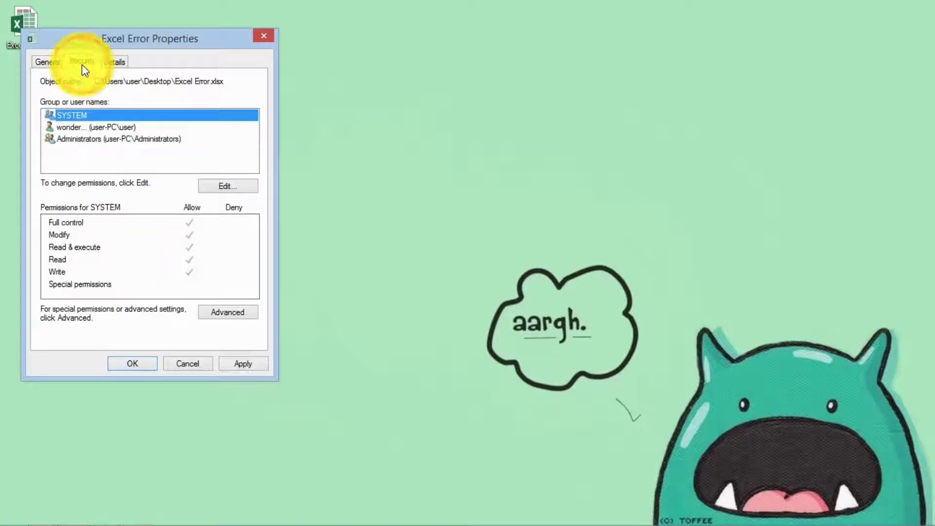
pyautogui.click(215, 186)
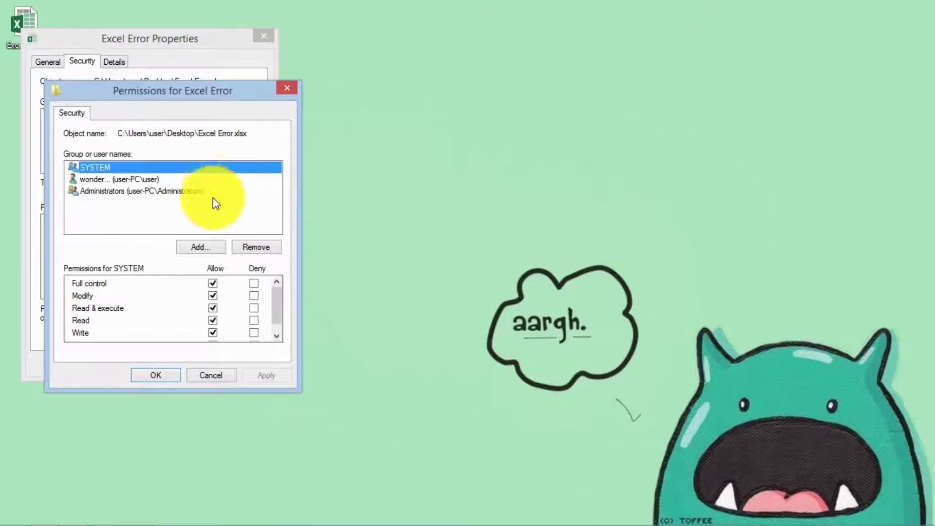
pyautogui.click(193, 249)
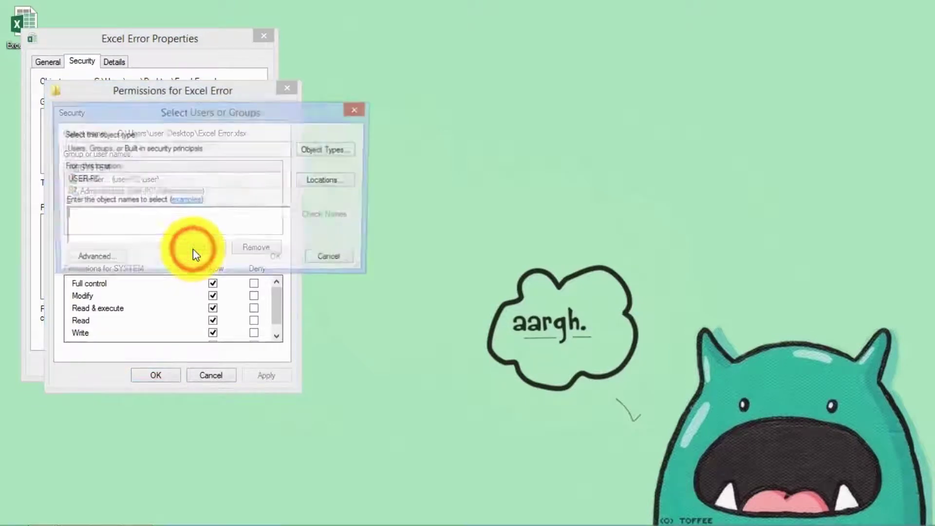
pyautogui.click(112, 256)
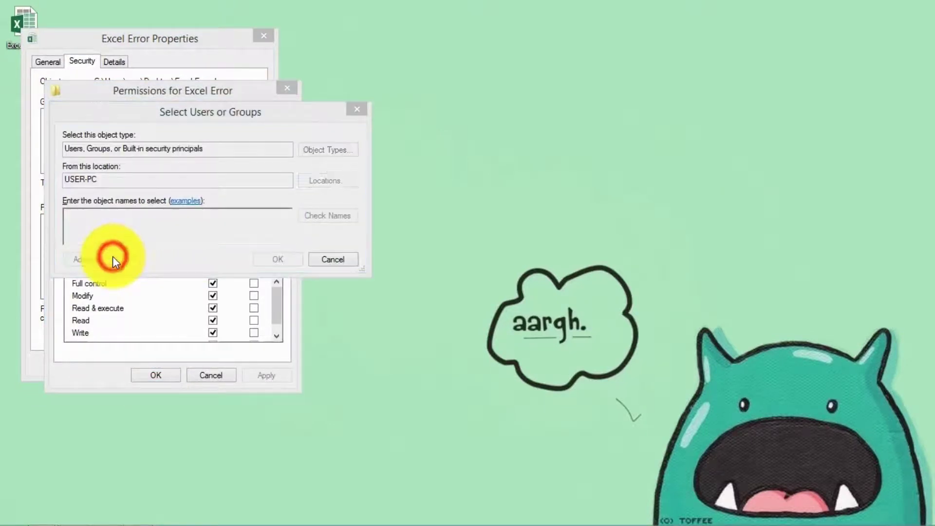
pyautogui.click(365, 263)
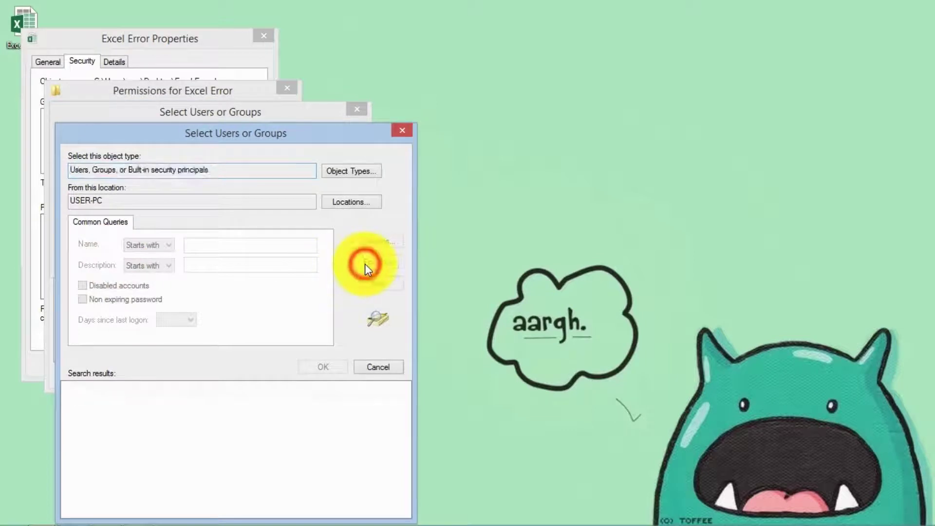
pyautogui.moveTo(402, 404); pyautogui.dragTo(403, 420)
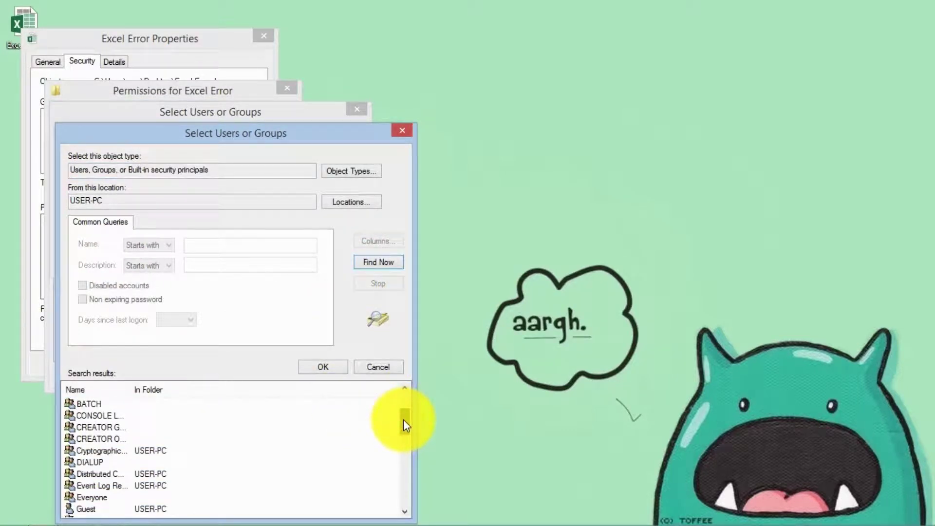
pyautogui.click(93, 498)
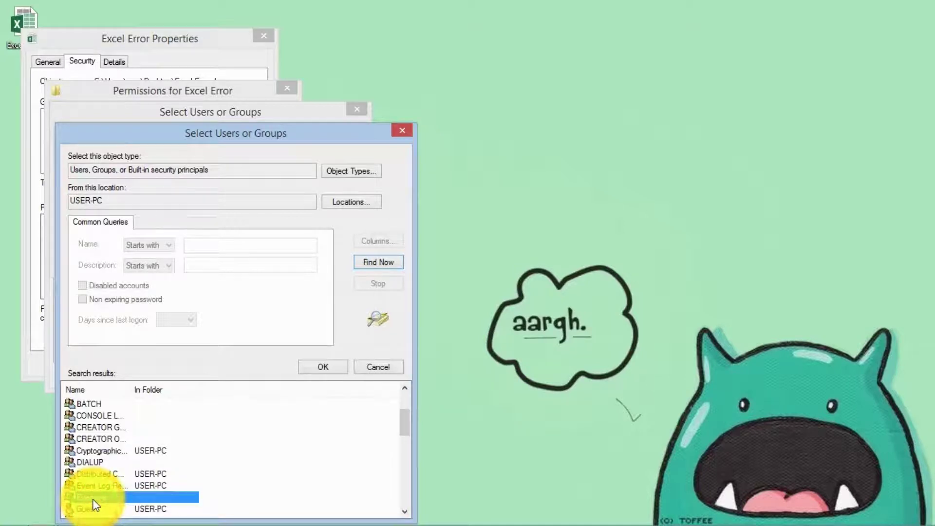
pyautogui.click(314, 366)
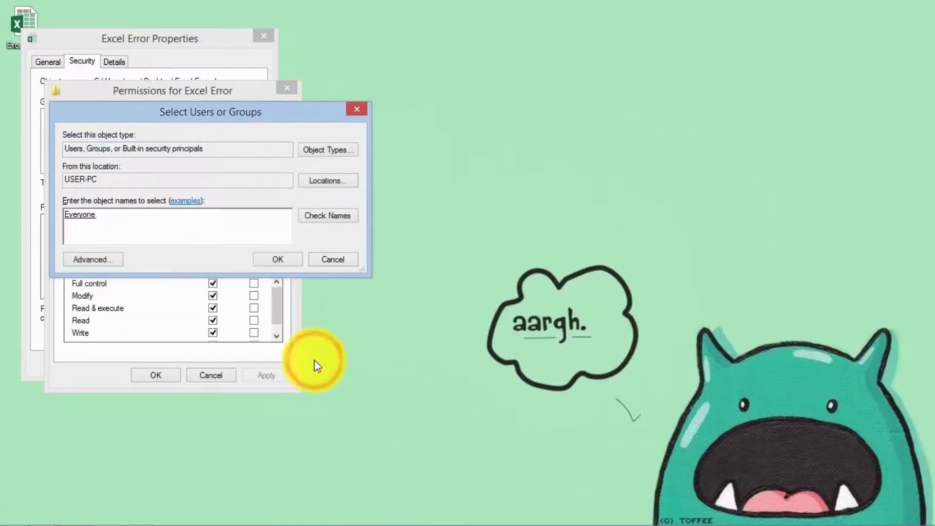
pyautogui.click(278, 259)
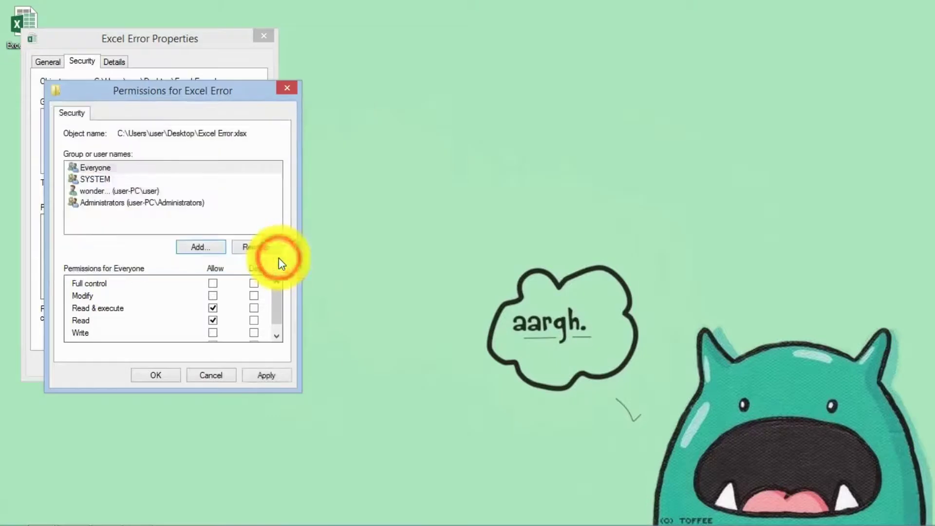
# - Allow Full control for the Everyone group in the file's permissions and accept the change
pyautogui.click(86, 166)
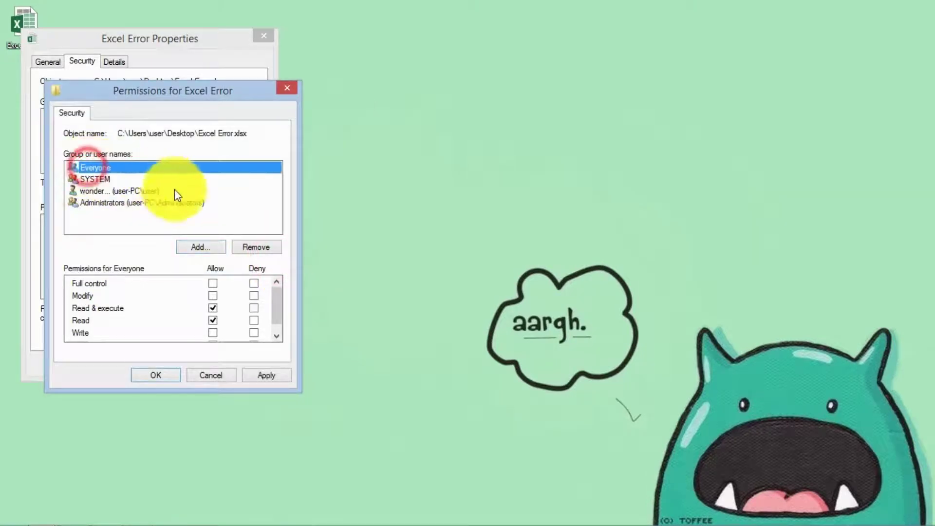
pyautogui.click(197, 243)
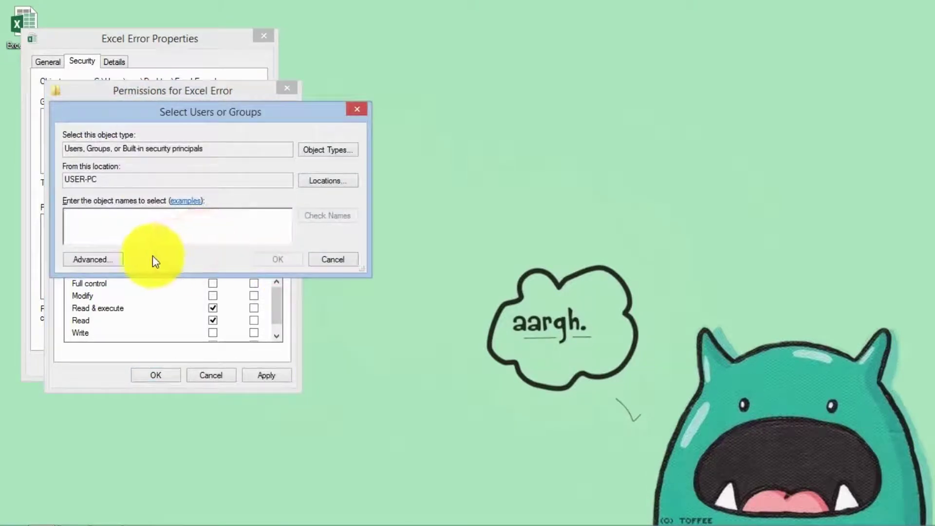
pyautogui.click(333, 260)
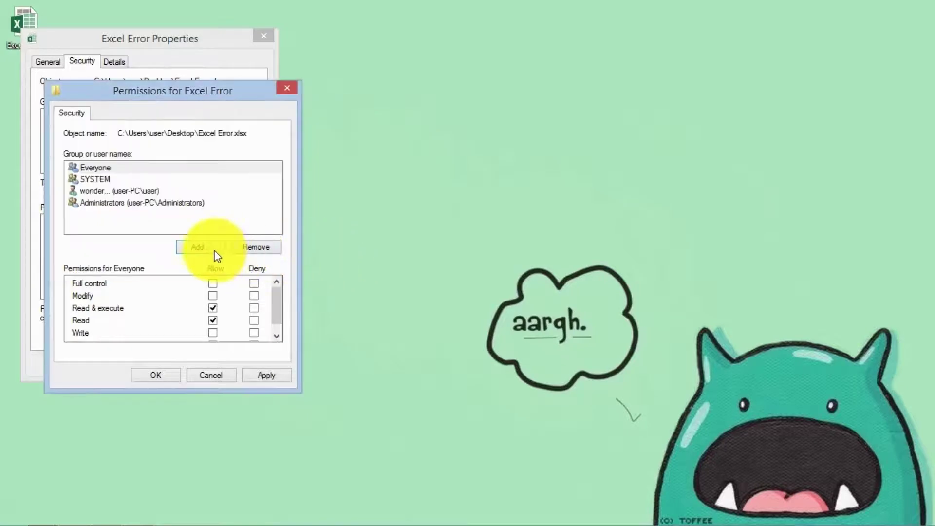
pyautogui.click(213, 284)
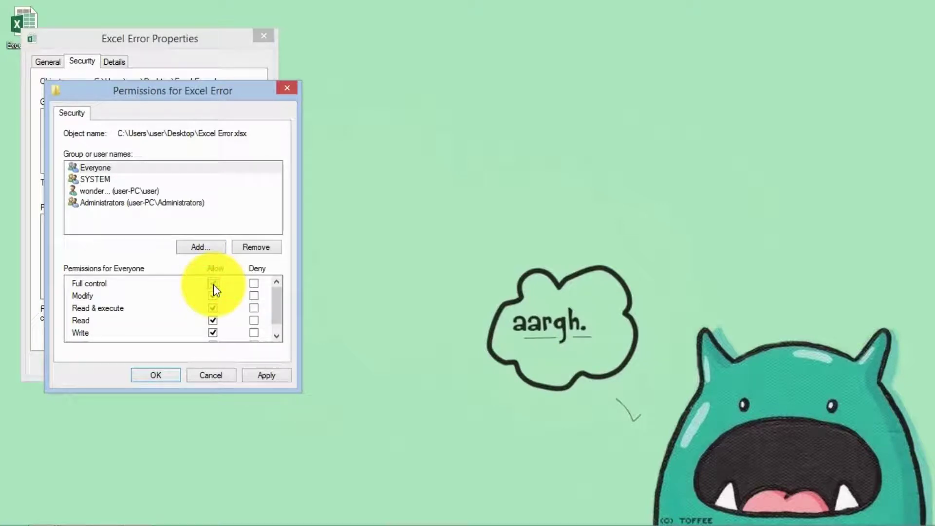
pyautogui.click(164, 375)
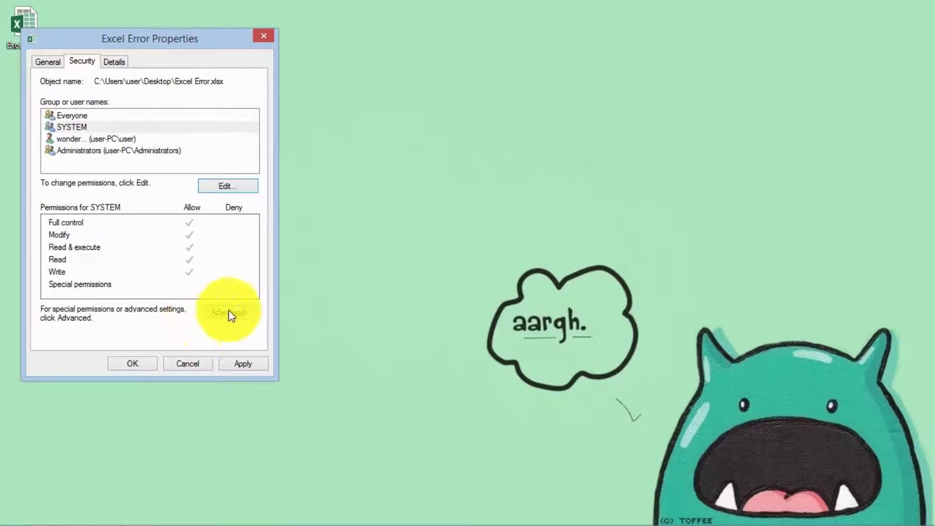
# - Edit the Everyone entry in the advanced security settings with Full control ticked, and accept both dialogs
pyautogui.click(231, 313)
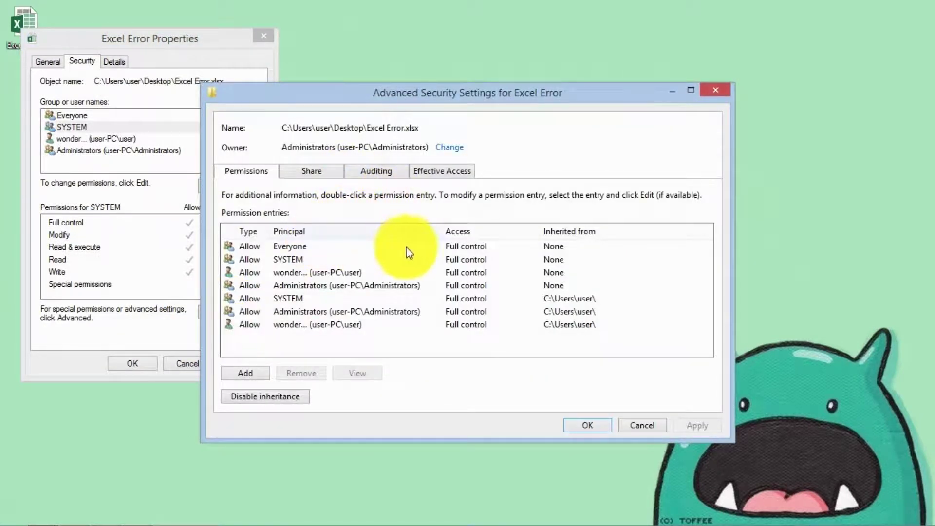
pyautogui.click(436, 247)
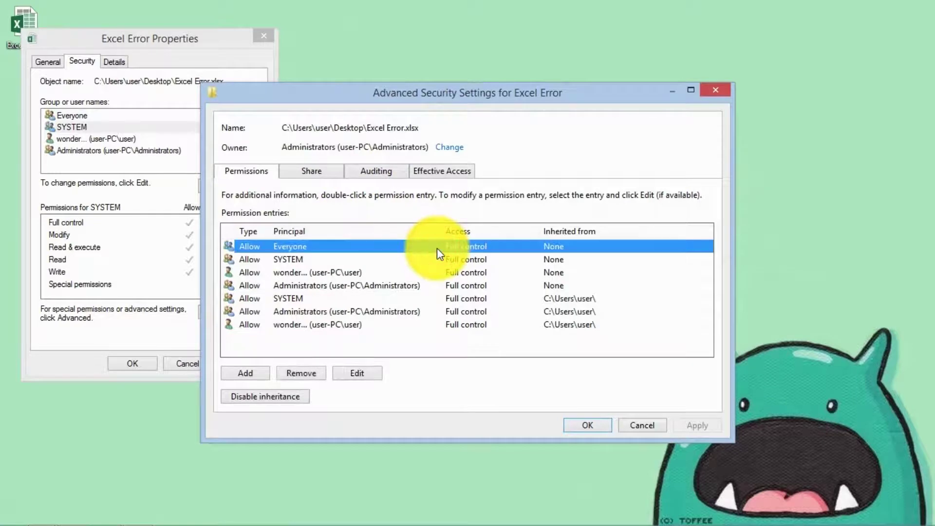
pyautogui.click(366, 374)
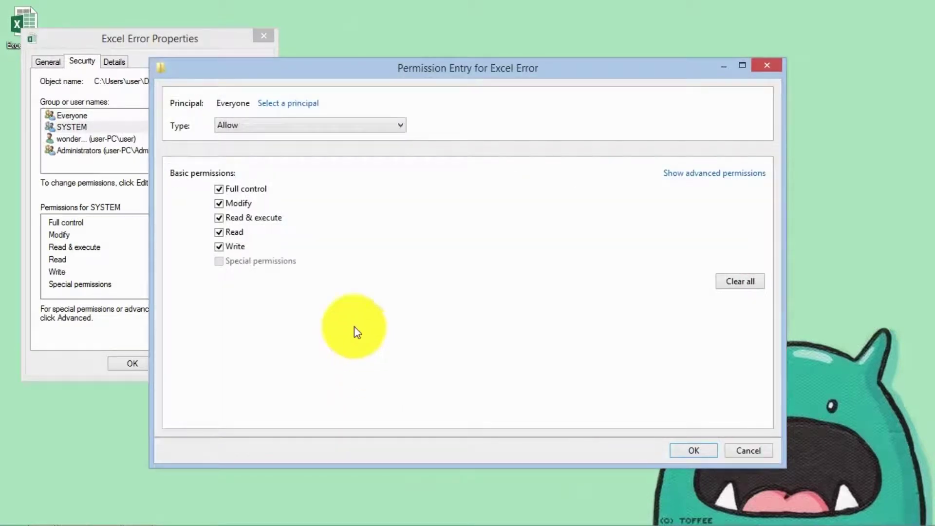
pyautogui.click(219, 189)
pyautogui.click(218, 189)
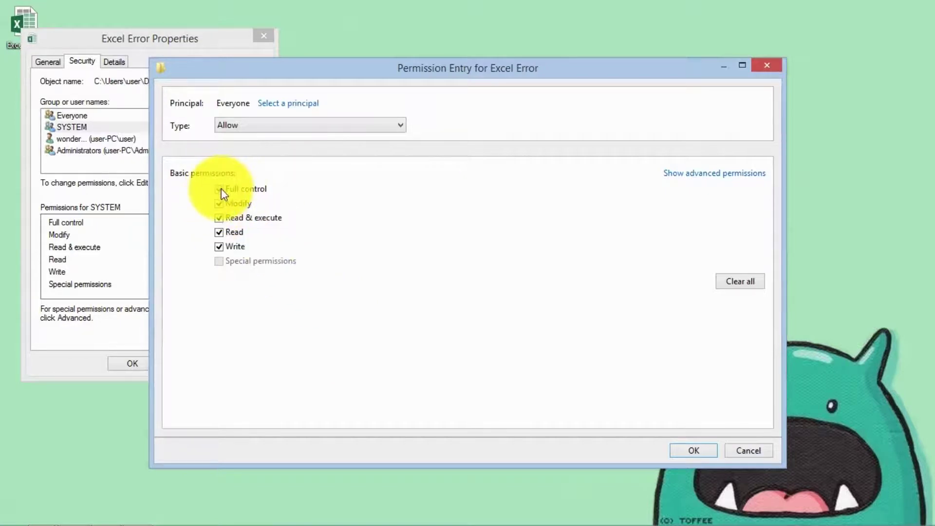
pyautogui.click(684, 448)
pyautogui.click(592, 426)
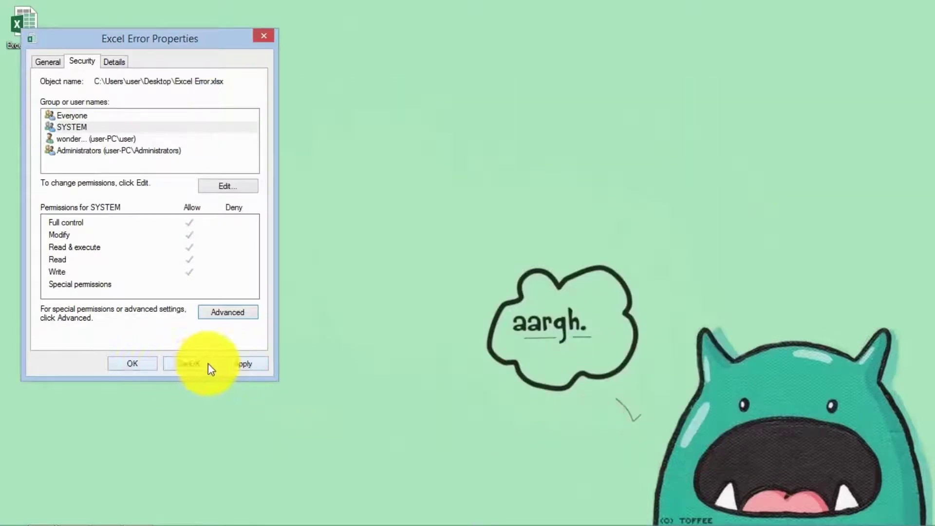
# - Apply and close the file's properties, and test the Excel Error workbook by opening it
pyautogui.click(233, 364)
pyautogui.click(133, 361)
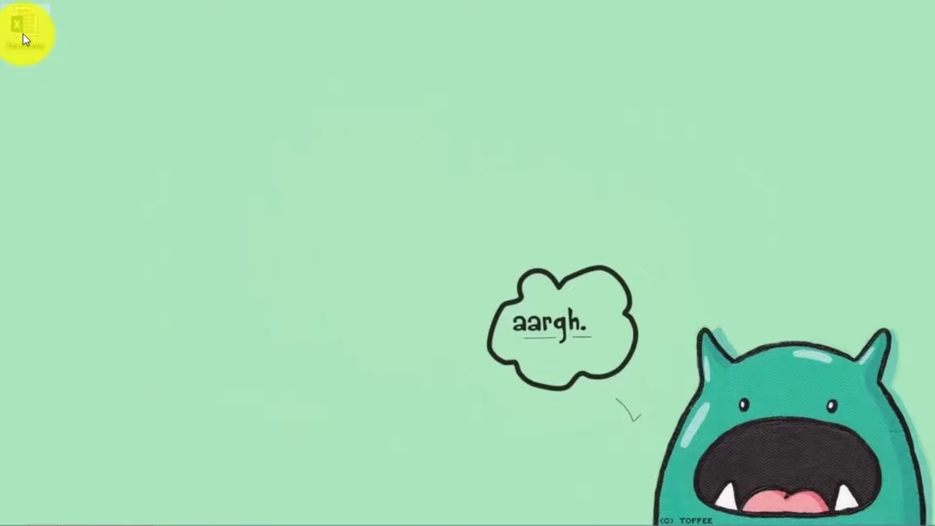
pyautogui.doubleClick(23, 34)
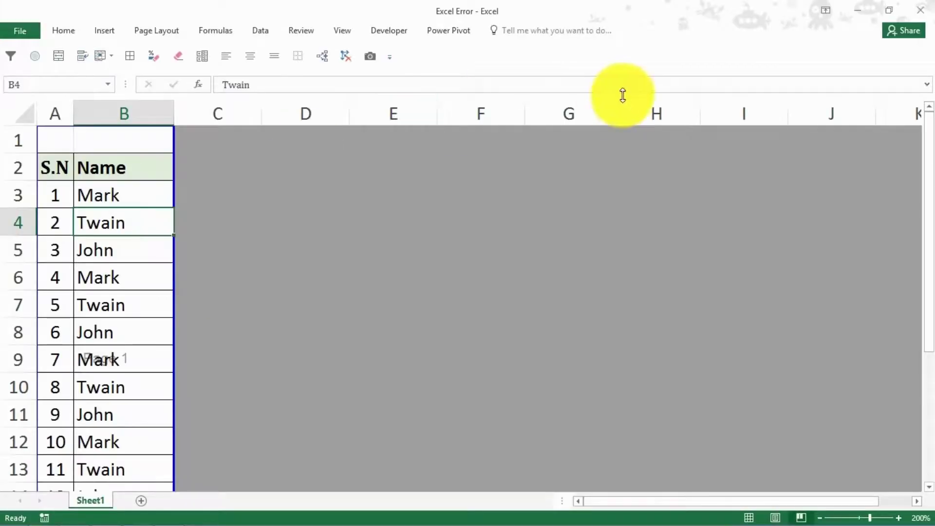
pyautogui.click(919, 16)
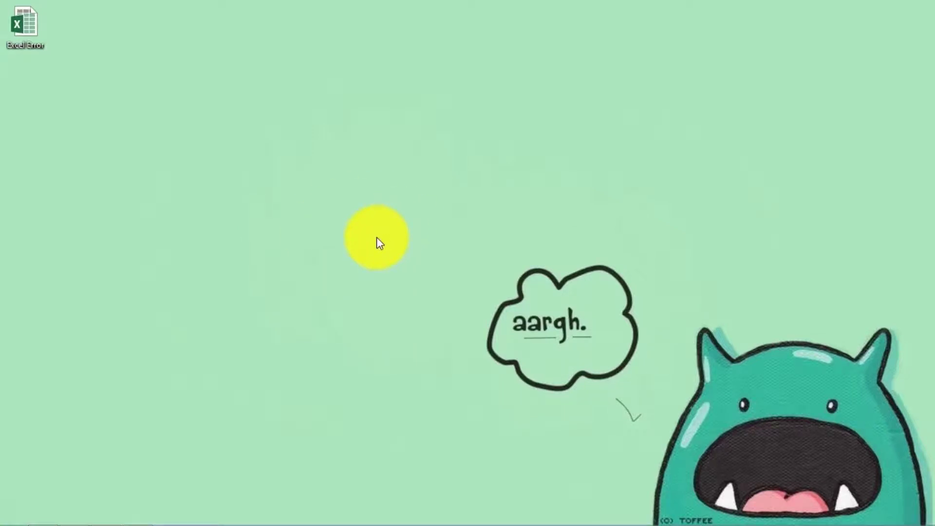
# - Try to start Excel in safe mode by running excel.exe/safe from the Windows Run dialog
pyautogui.press('super+r')
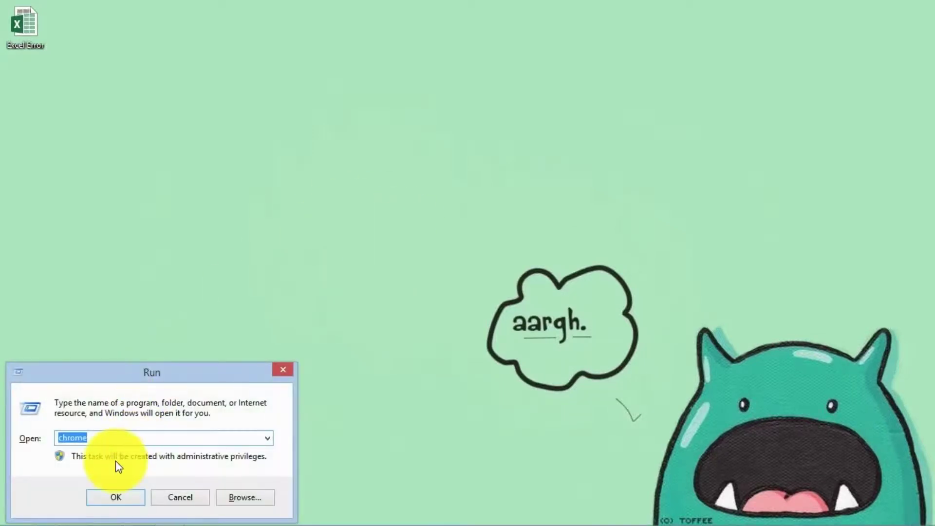
pyautogui.press('BackSpace')
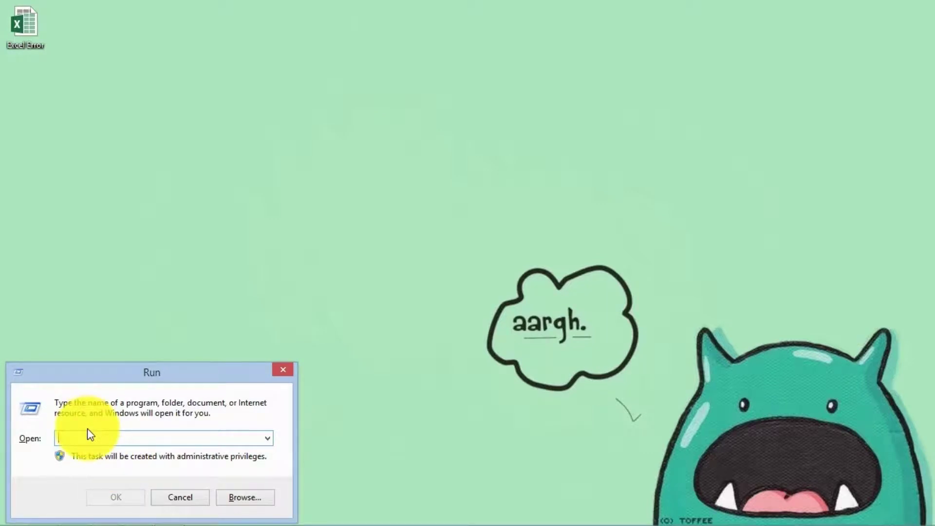
pyautogui.write('excel.e')
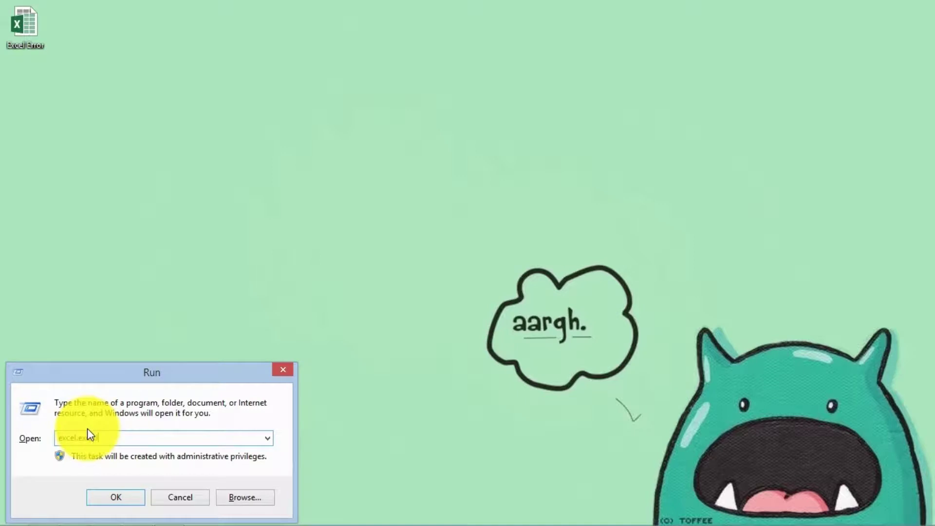
pyautogui.write('xe /safe')
pyautogui.press('Return')
pyautogui.click(606, 278)
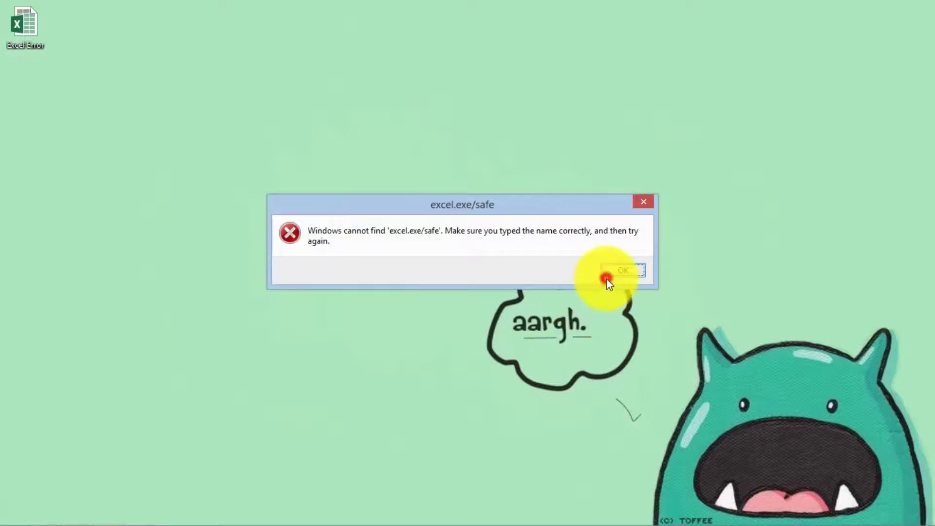
pyautogui.click(609, 272)
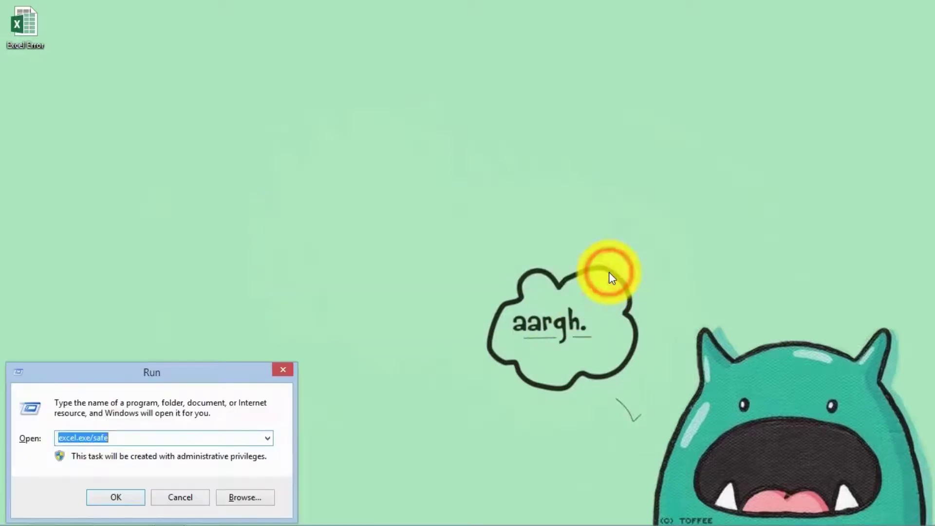
# - Change the slash in the Run command to a backslash and try running excel.exe\safe
pyautogui.press('BackSpace')
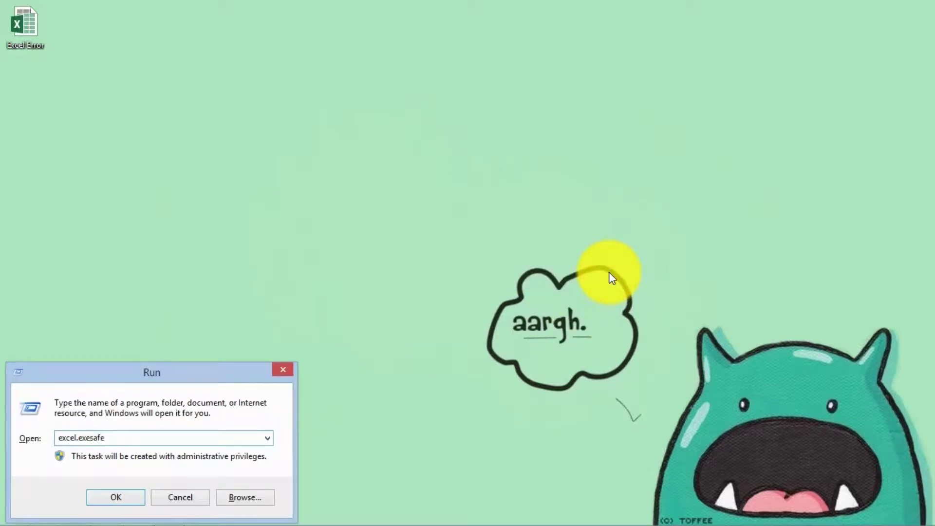
pyautogui.write('\\')
pyautogui.press('Return')
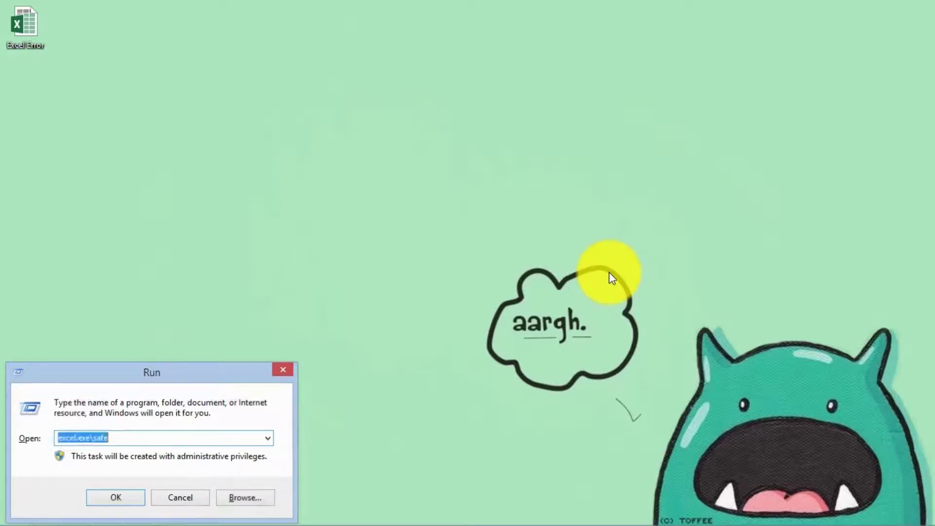
# - Replace the command in the Run dialog with excel and run it to start Excel
pyautogui.click(610, 271)
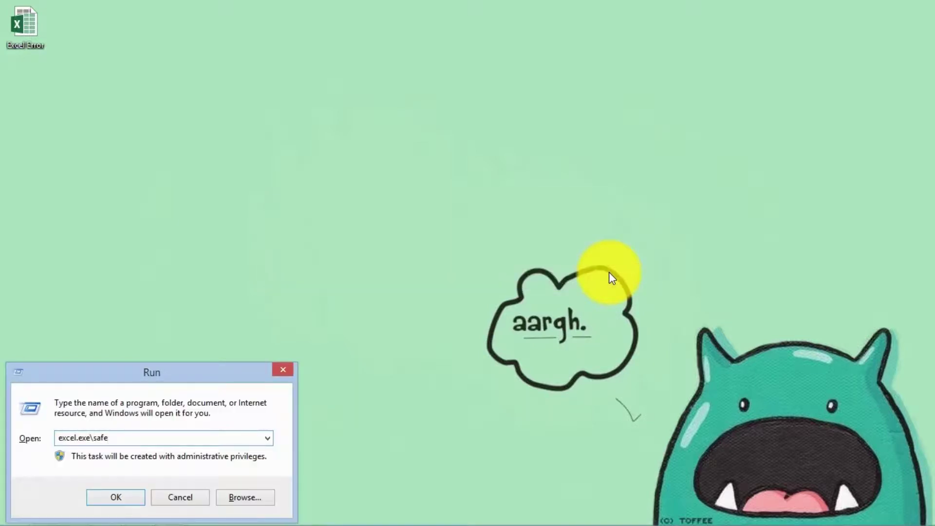
pyautogui.press('BackSpace')
pyautogui.press('BackSpace')
pyautogui.press('BackSpace')
pyautogui.press('BackSpace')
pyautogui.press('BackSpace')
pyautogui.press('BackSpace')
pyautogui.press('BackSpace')
pyautogui.press('BackSpace')
pyautogui.press('BackSpace')
pyautogui.press('BackSpace')
pyautogui.press('BackSpace')
pyautogui.press('BackSpace')
pyautogui.press('BackSpace')
pyautogui.press('BackSpace')
pyautogui.write('excel')
pyautogui.press('Return')
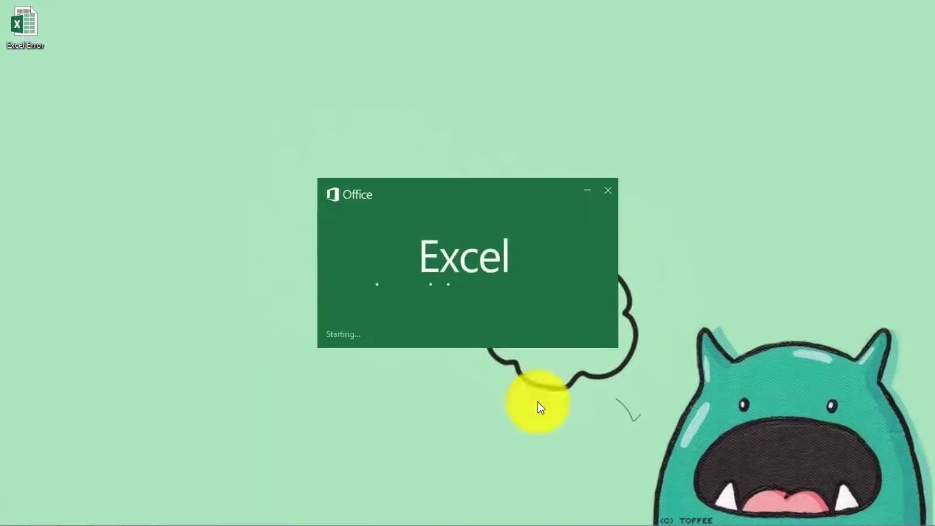
# - Create a blank workbook from the Excel start screen
pyautogui.moveTo(526, 524)
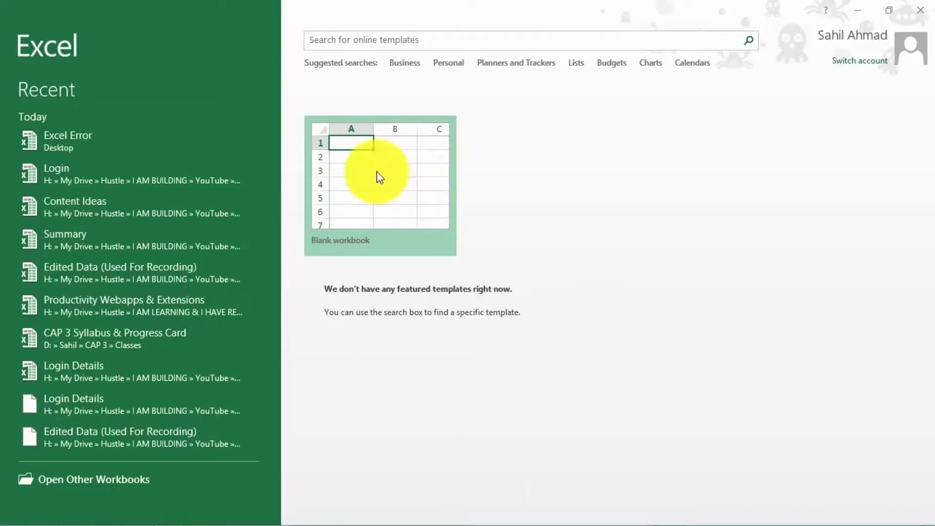
pyautogui.click(360, 188)
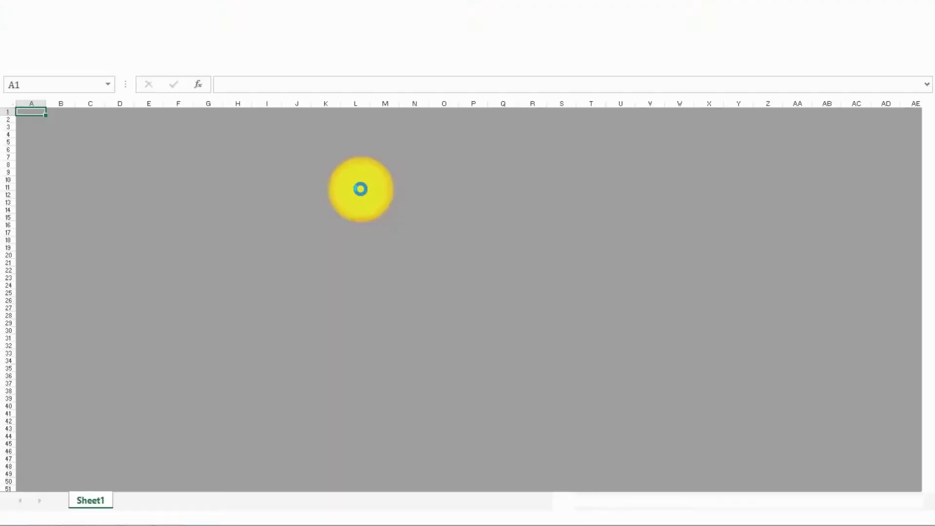
pyautogui.click(358, 187)
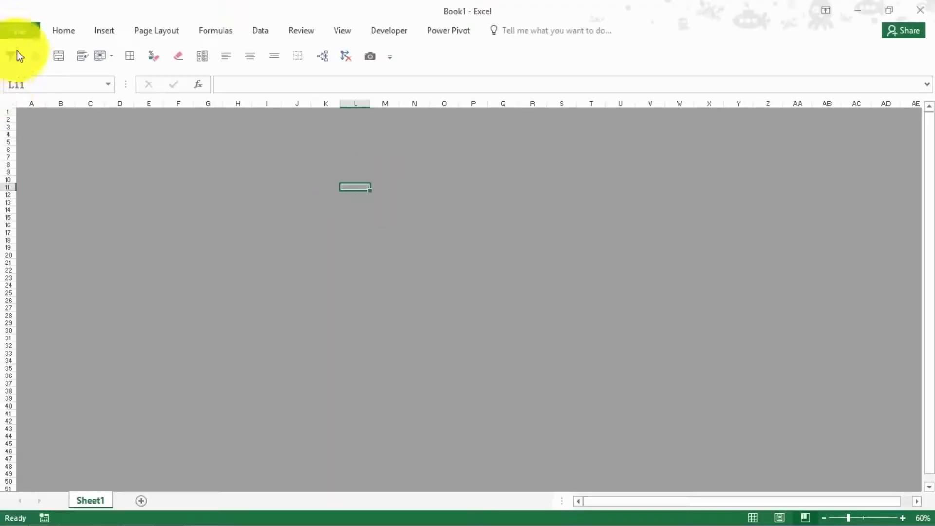
# - Open the Excel Error workbook from the Desktop using Open and Repair with the Repair option, and dismiss the repair report
pyautogui.click(21, 31)
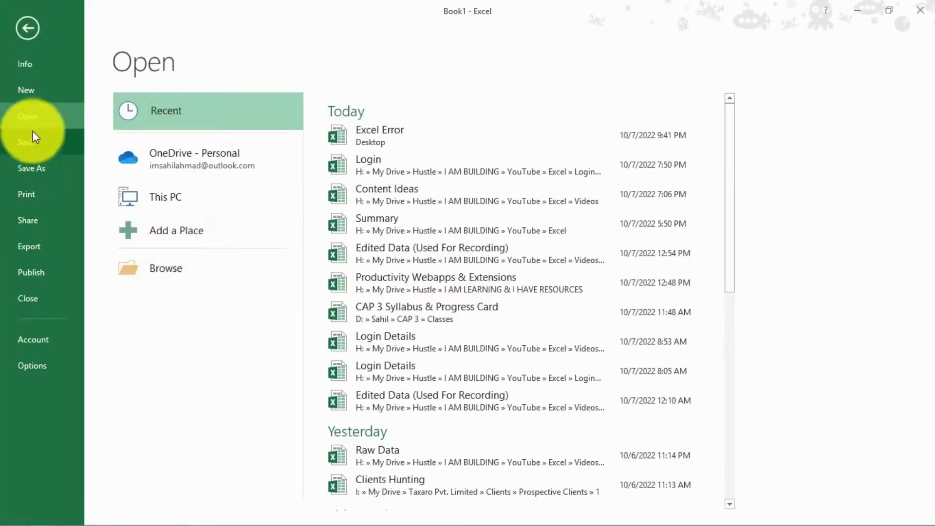
pyautogui.click(149, 266)
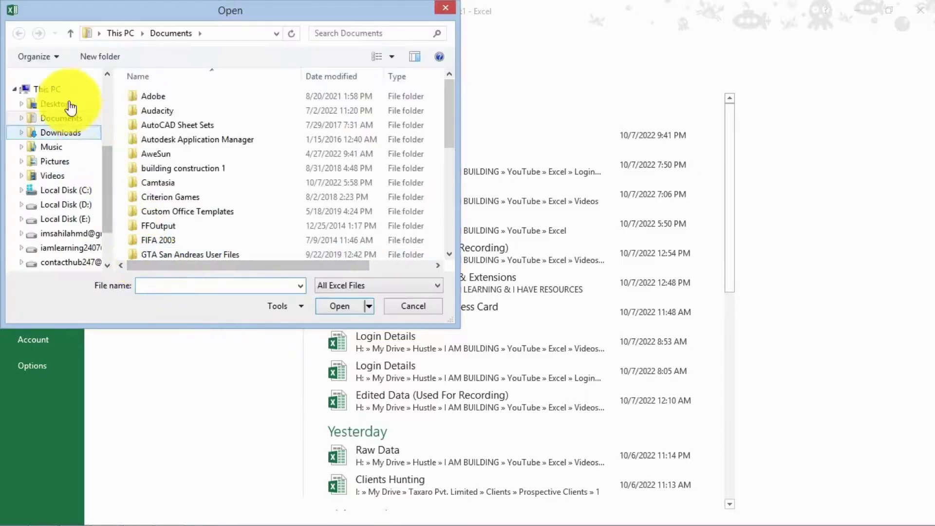
pyautogui.click(68, 104)
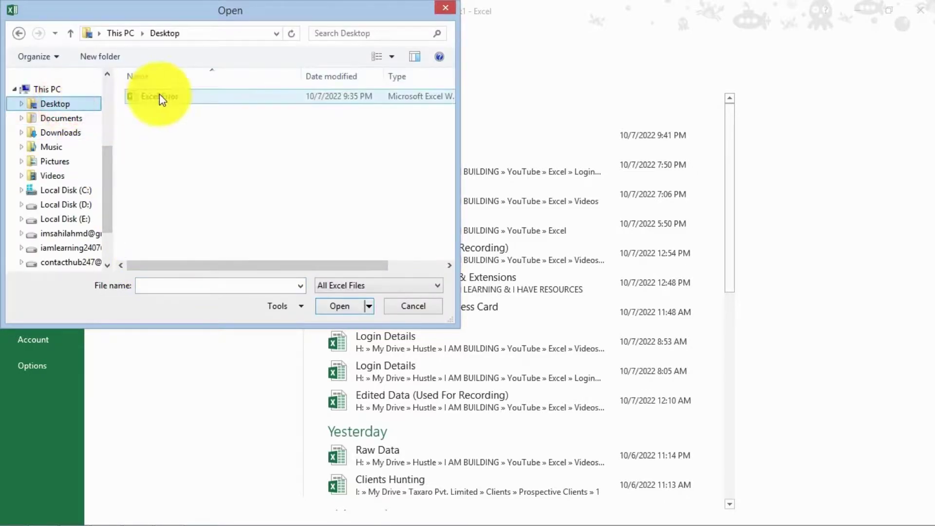
pyautogui.click(159, 96)
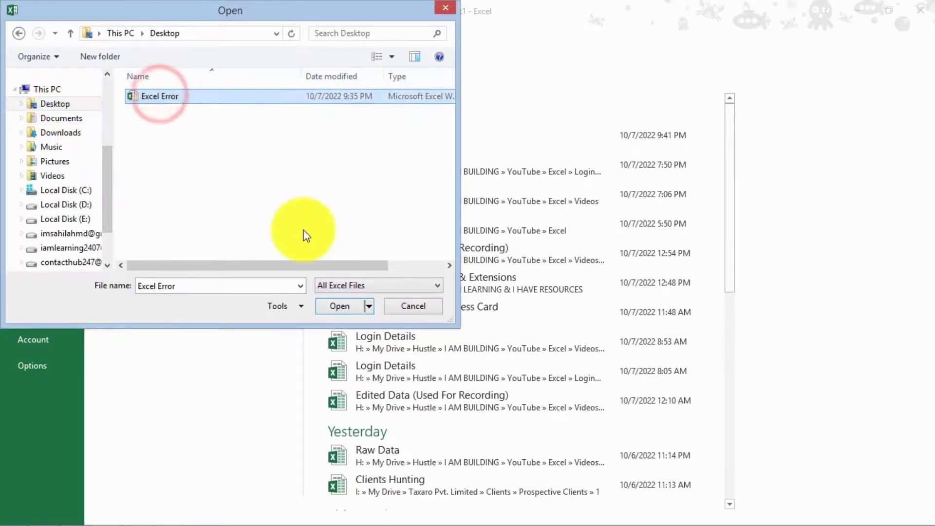
pyautogui.click(369, 308)
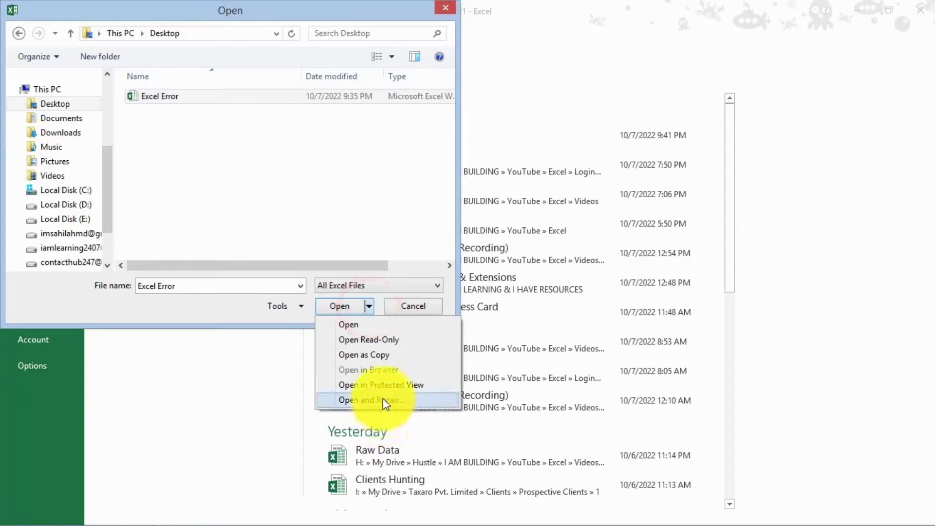
pyautogui.click(383, 398)
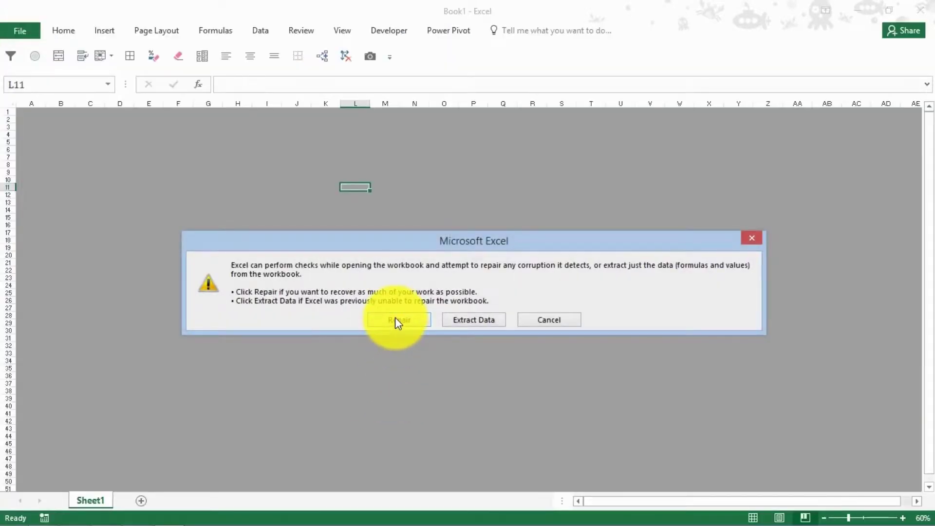
pyautogui.click(413, 321)
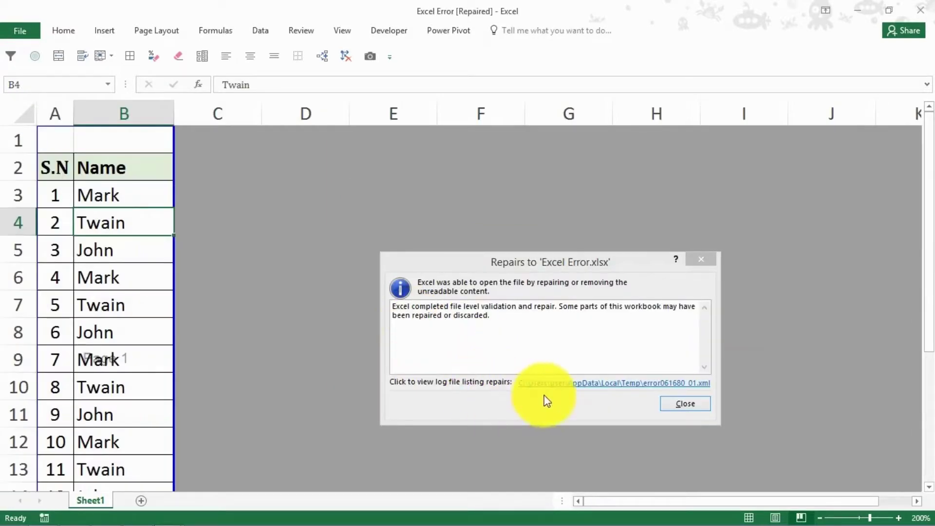
pyautogui.click(674, 407)
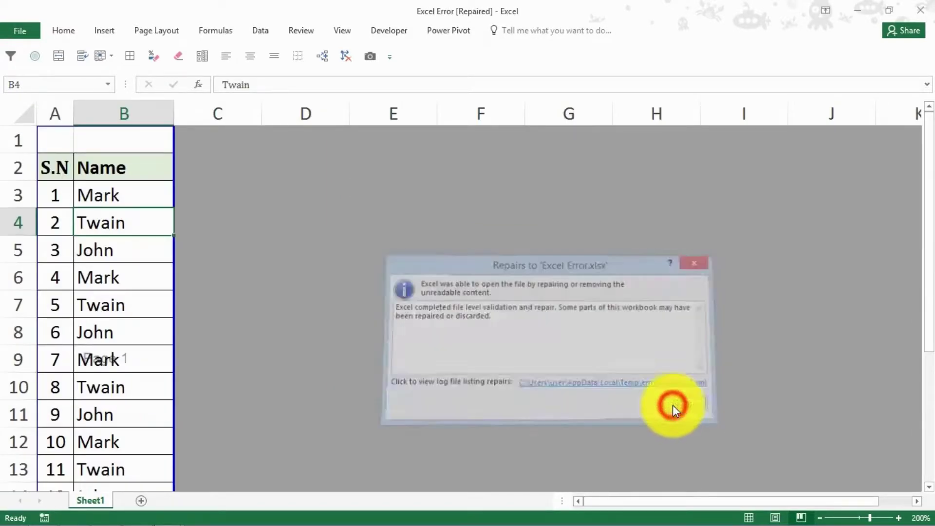
# - Close the repaired Excel Error workbook without saving, and close the remaining blank workbook
pyautogui.click(97, 280)
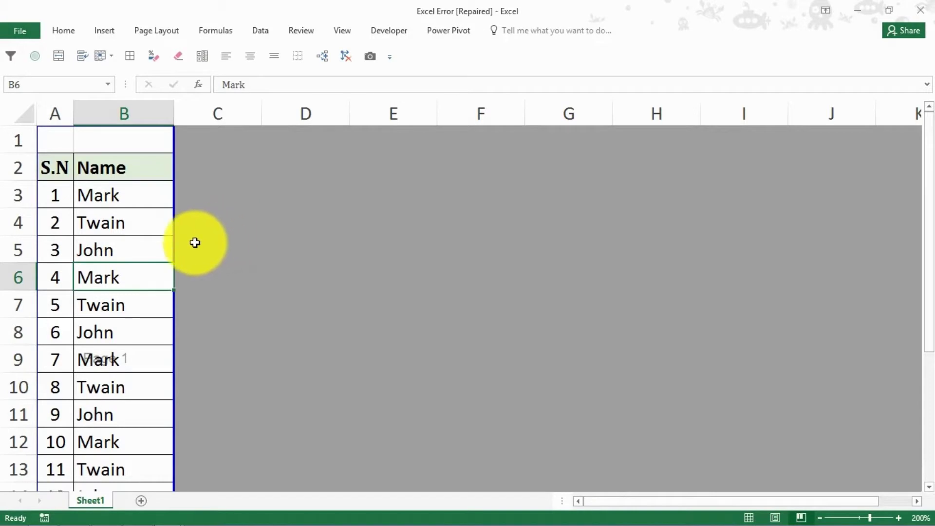
pyautogui.click(919, 10)
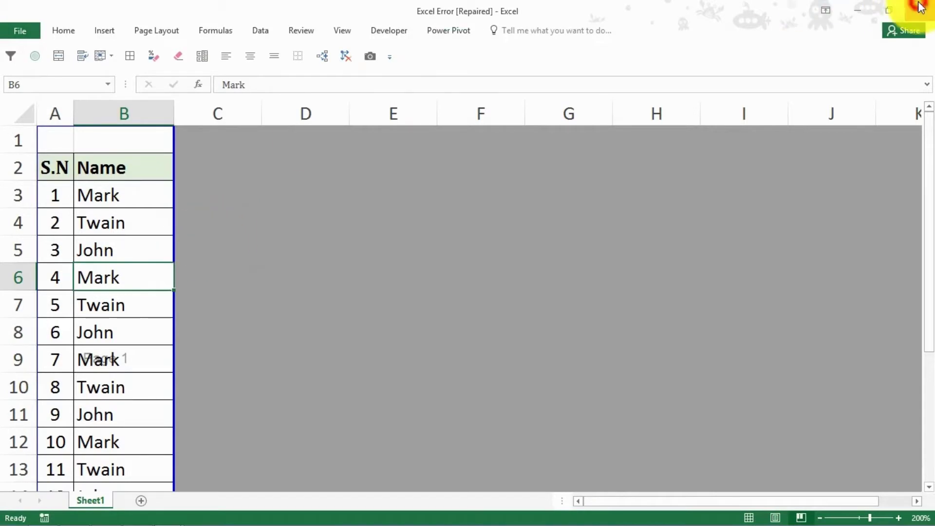
pyautogui.click(458, 285)
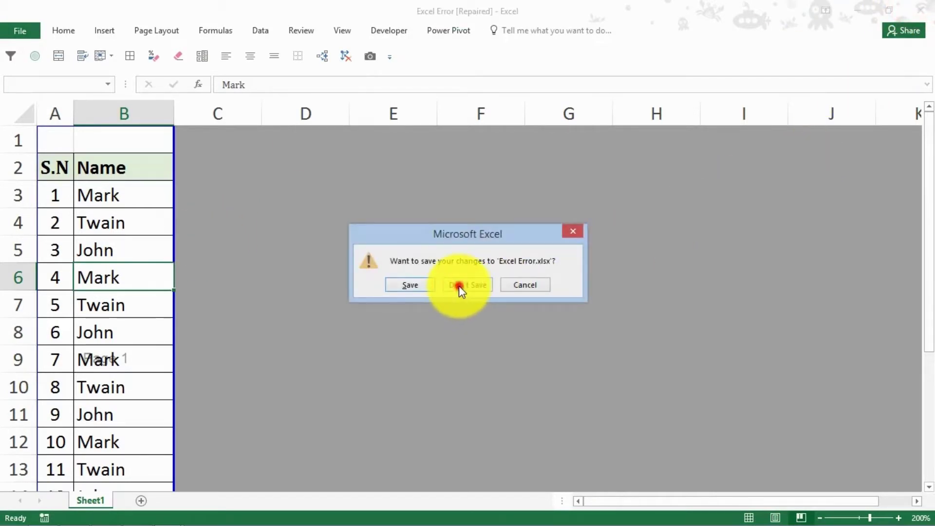
pyautogui.click(922, 6)
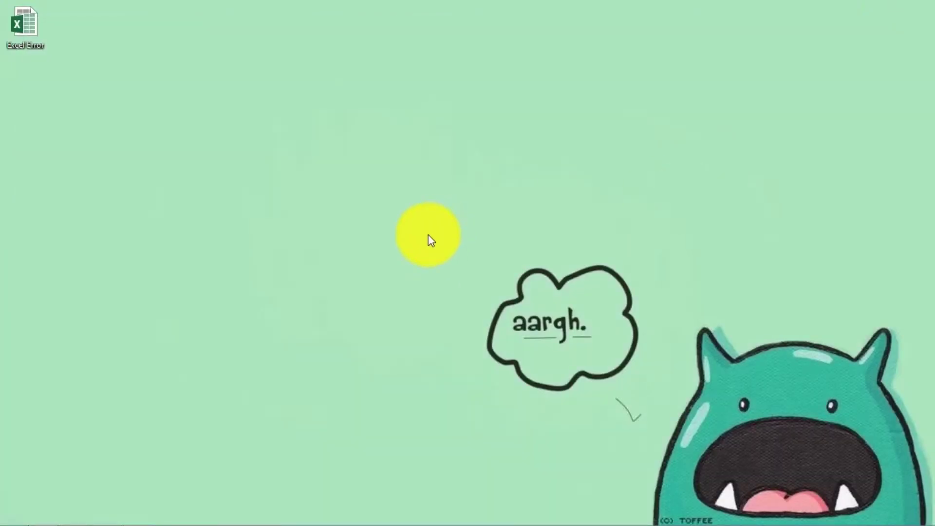
pyautogui.moveTo(329, 525)
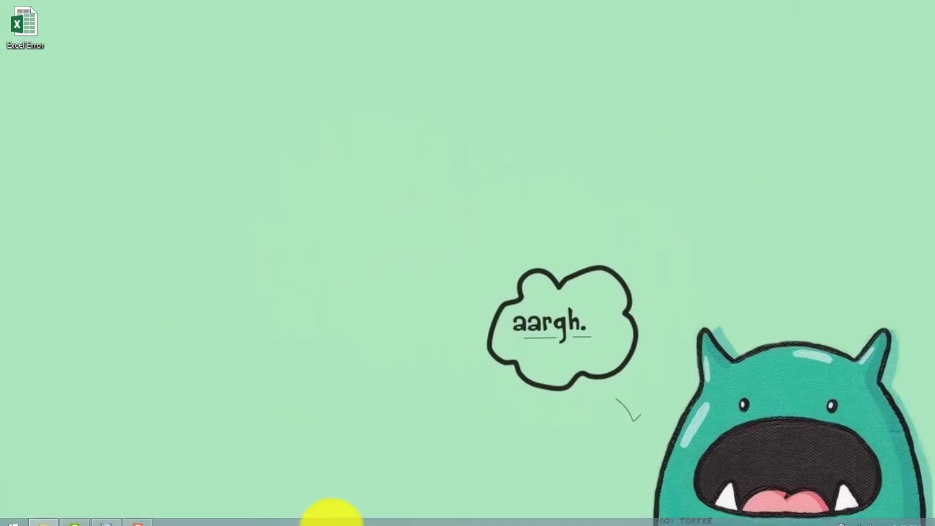